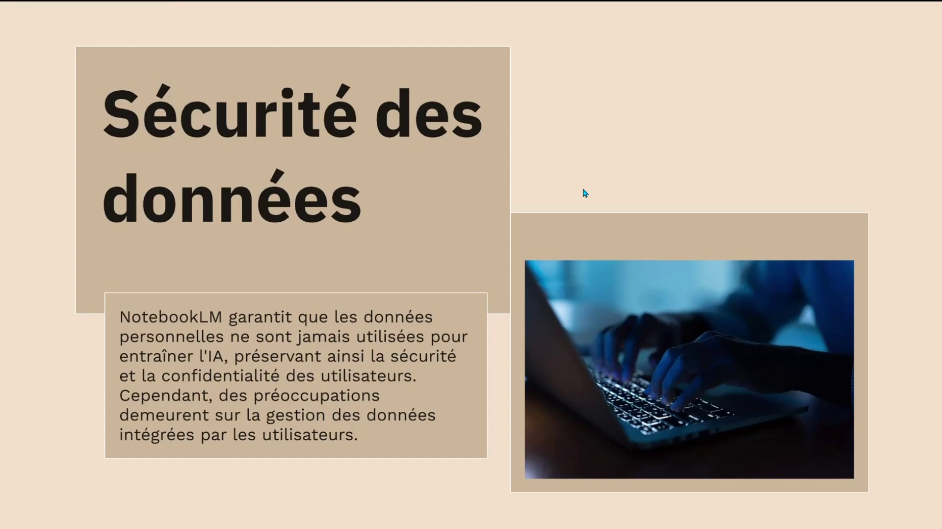
key("Right")
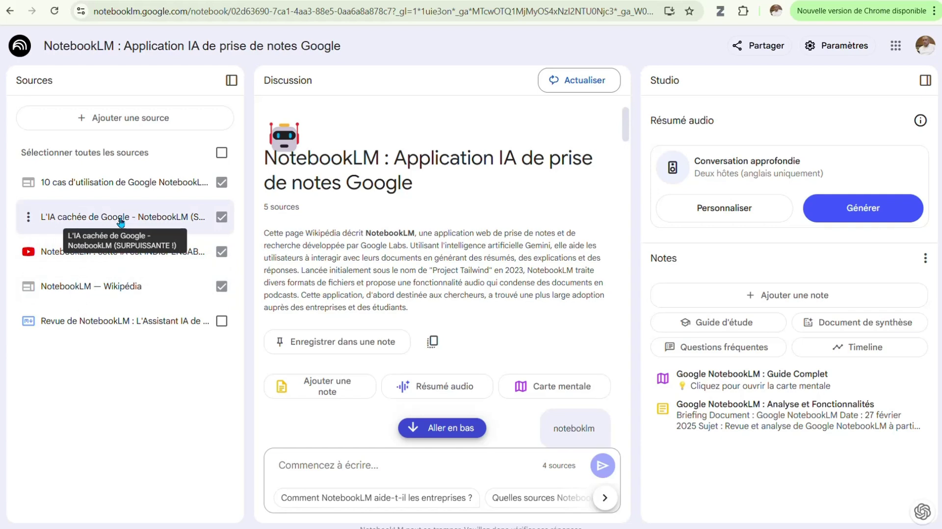
left_click(116, 121)
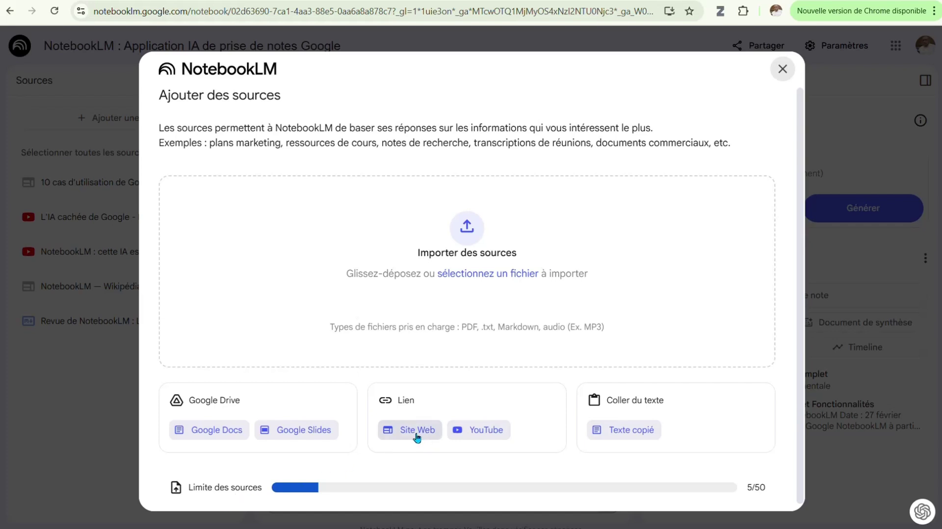
left_click_drag(745, 487, 774, 491)
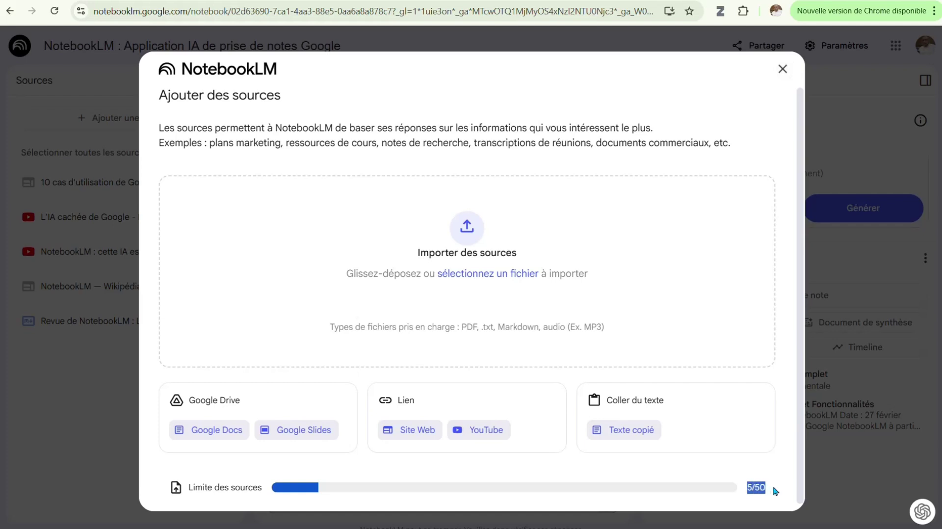
left_click(421, 439)
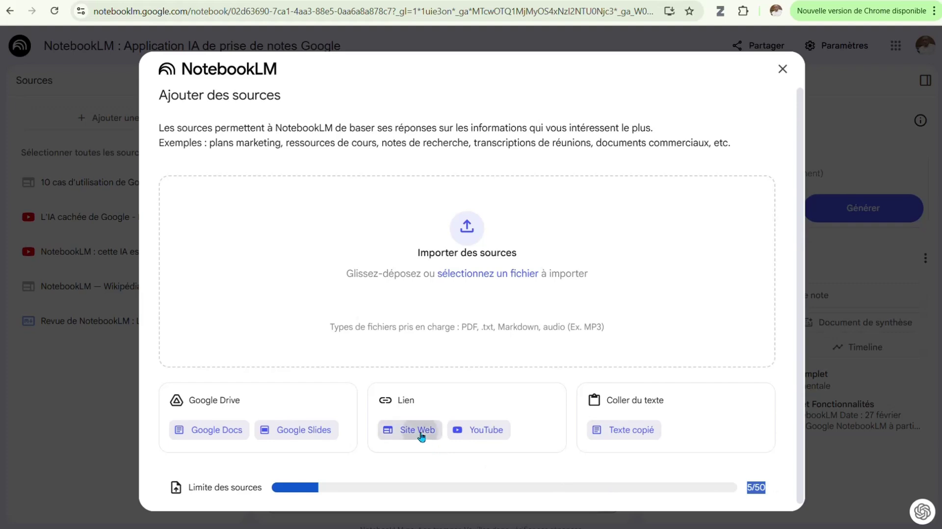
left_click(225, 215)
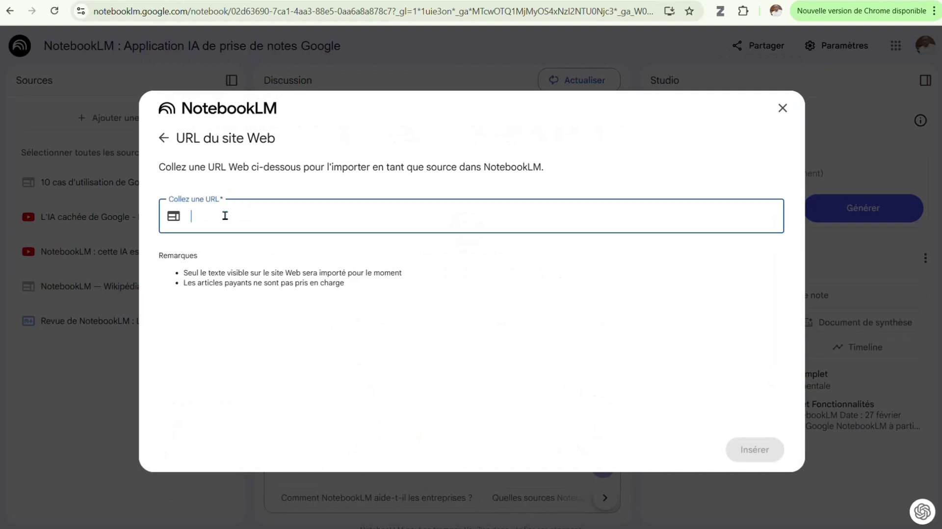
type("https://support.google.com/notebooklm/answer/15724458?hl=fr")
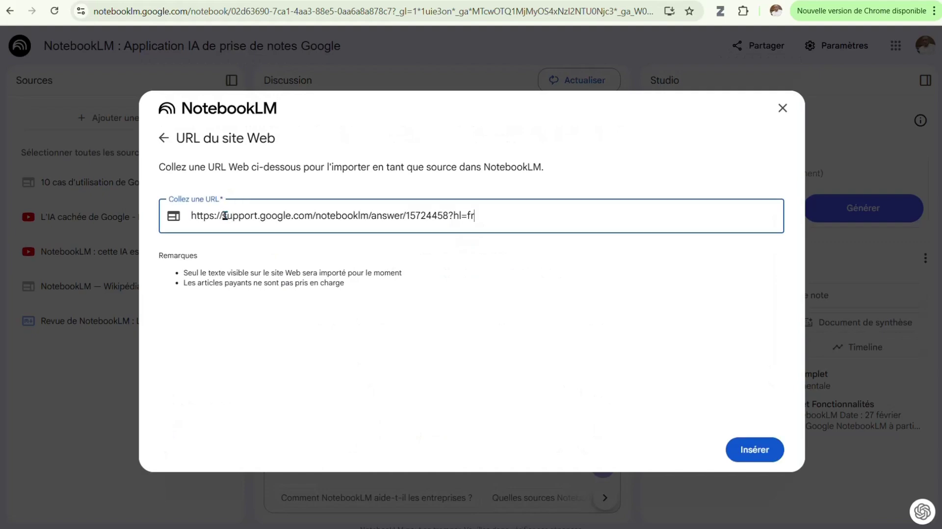
left_click(756, 457)
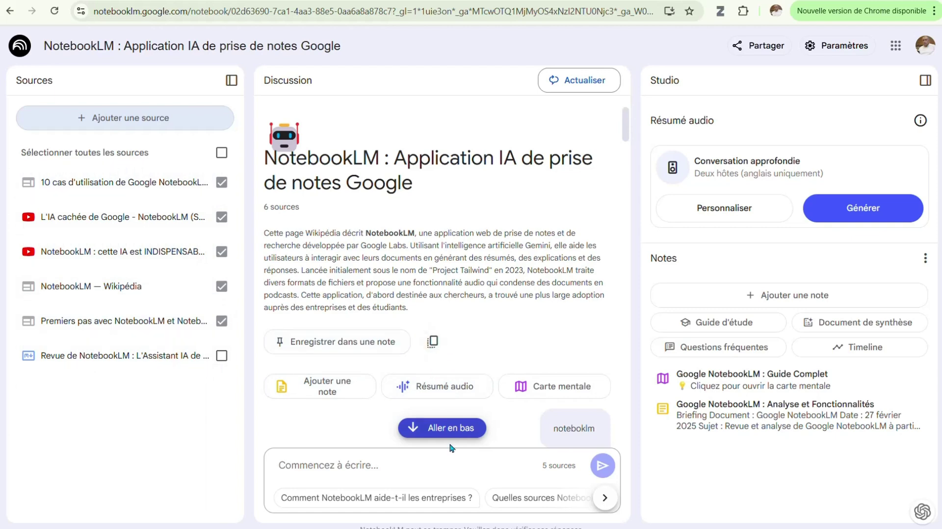
Clear the notebook's discussion history and review the summary paragraph.
left_click(575, 86)
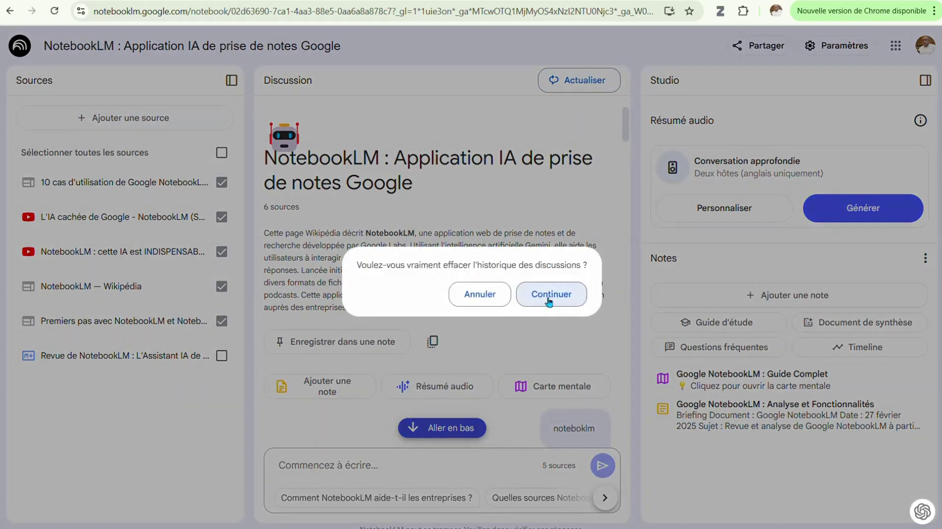
left_click(549, 300)
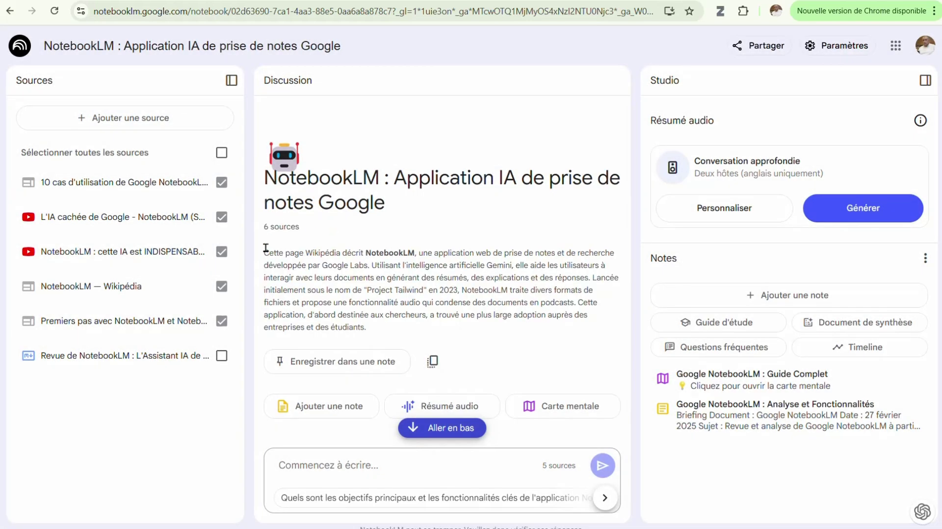
left_click_drag(265, 250, 415, 332)
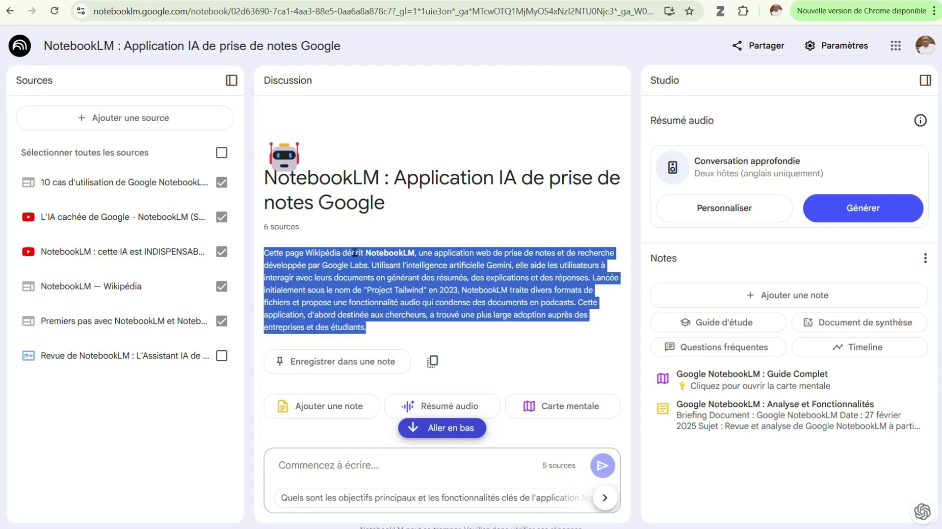
left_click(390, 328)
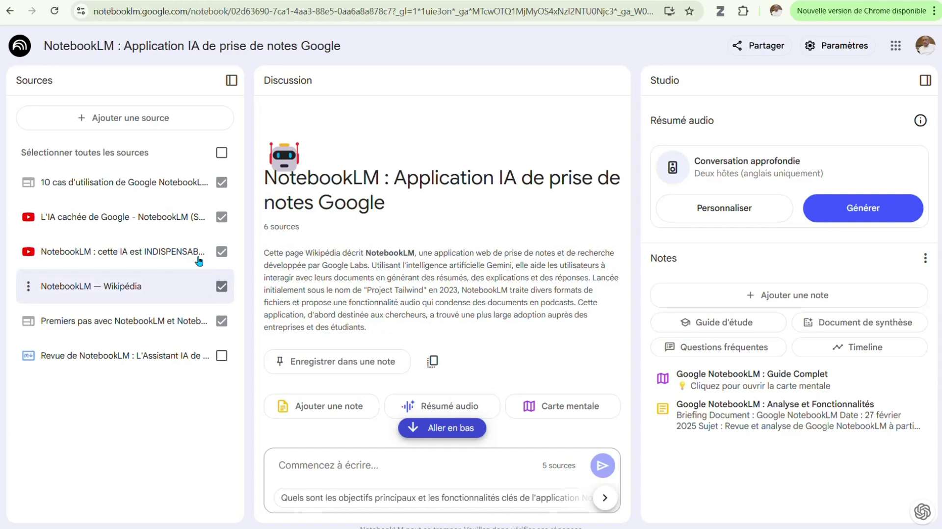
Include the "Revue de NotebookLM" source in the selection, then generate a mind map from all sources and open it.
left_click(221, 357)
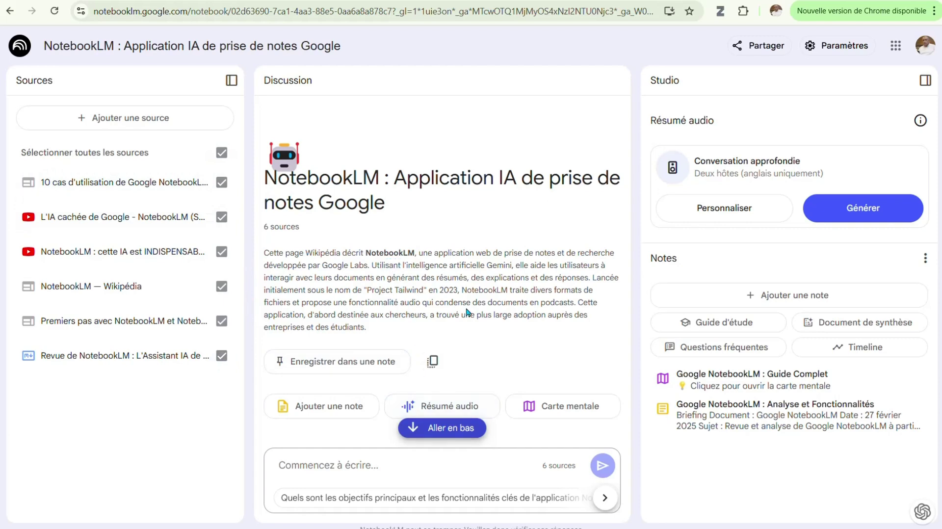
left_click(548, 415)
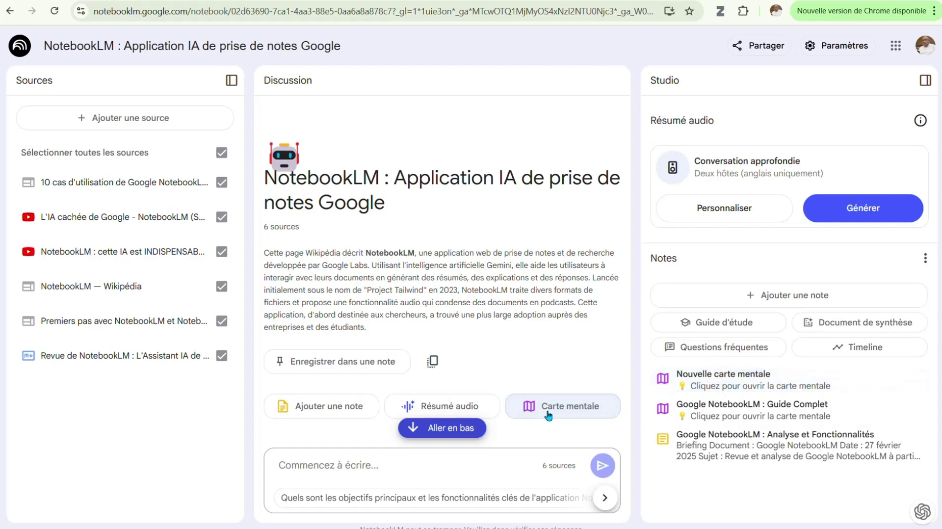
left_click(725, 384)
Start a discussion on the mind map's Présentation Générale node and return the map to its enlarged view.
left_click_drag(401, 377, 246, 357)
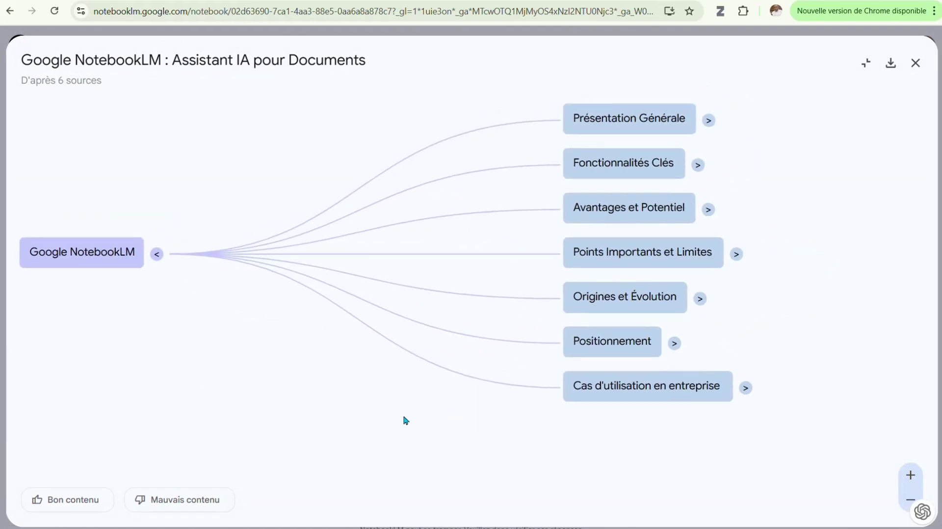
left_click_drag(404, 420, 261, 439)
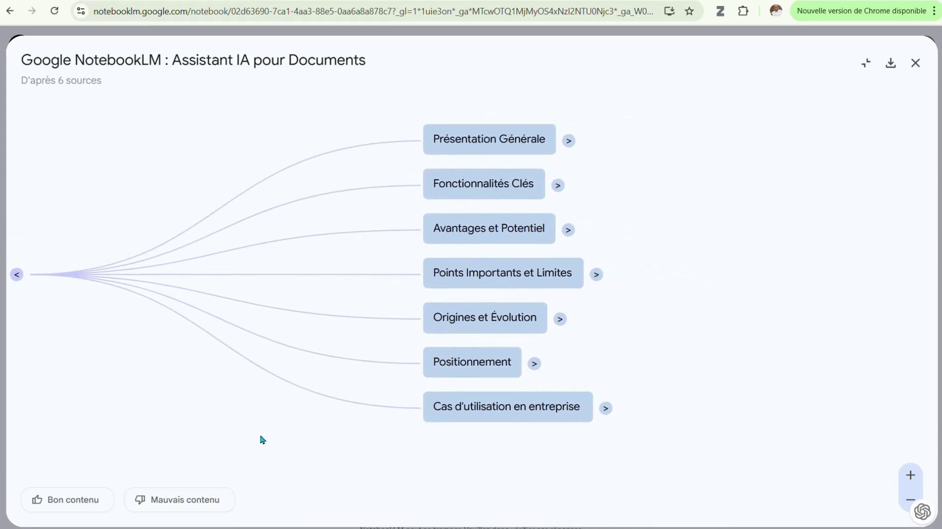
left_click_drag(260, 436, 260, 433)
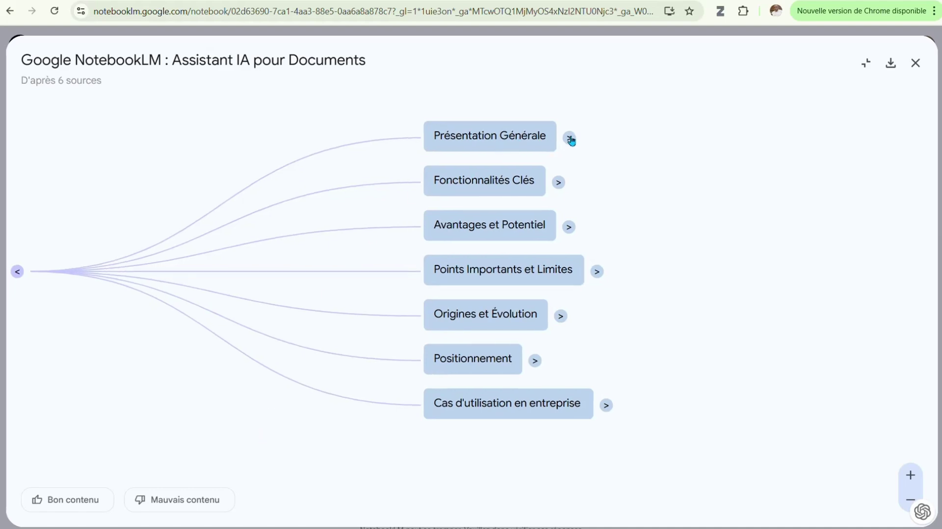
left_click(511, 144)
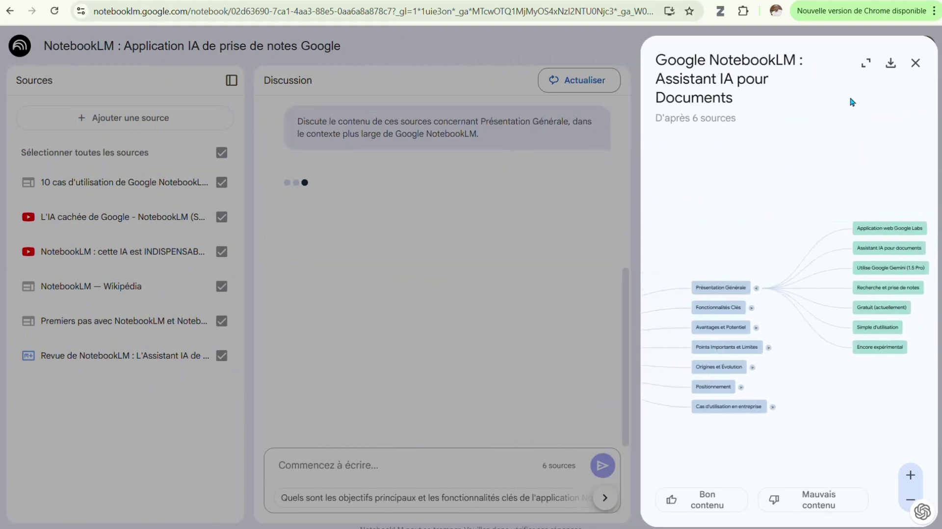
left_click(866, 63)
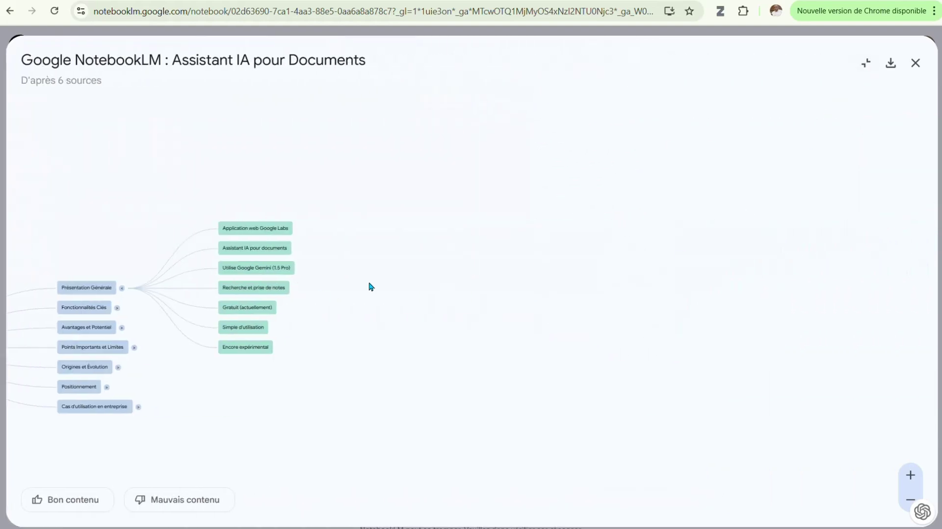
Expand the Fonctionnalités Clés and Avantages et Potentiel branches of the mind map.
scroll(372, 286, "up", 5)
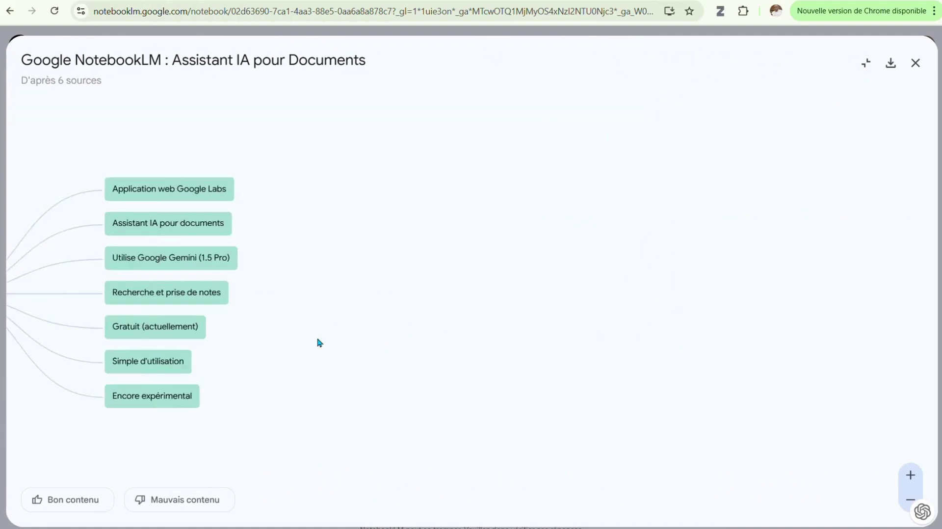
left_click_drag(317, 339, 672, 257)
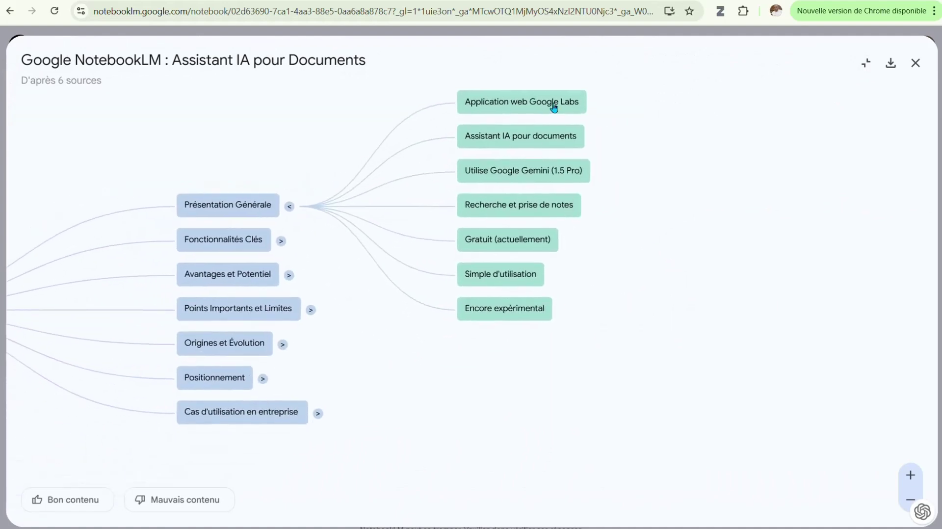
left_click(280, 244)
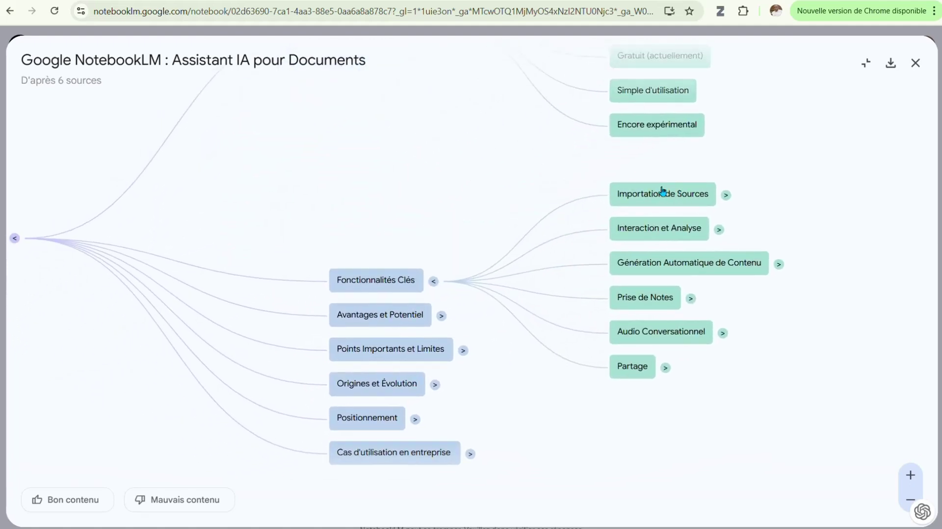
left_click(441, 316)
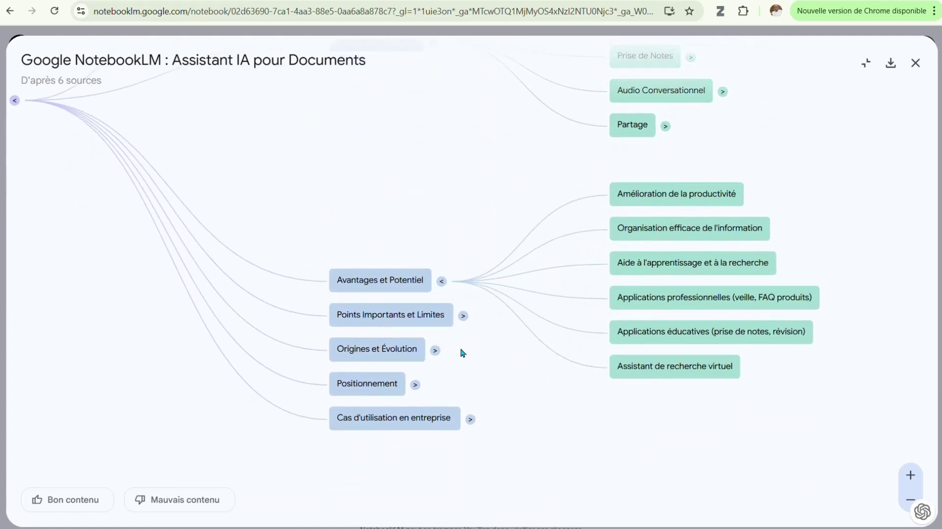
scroll(522, 371, "up", 4)
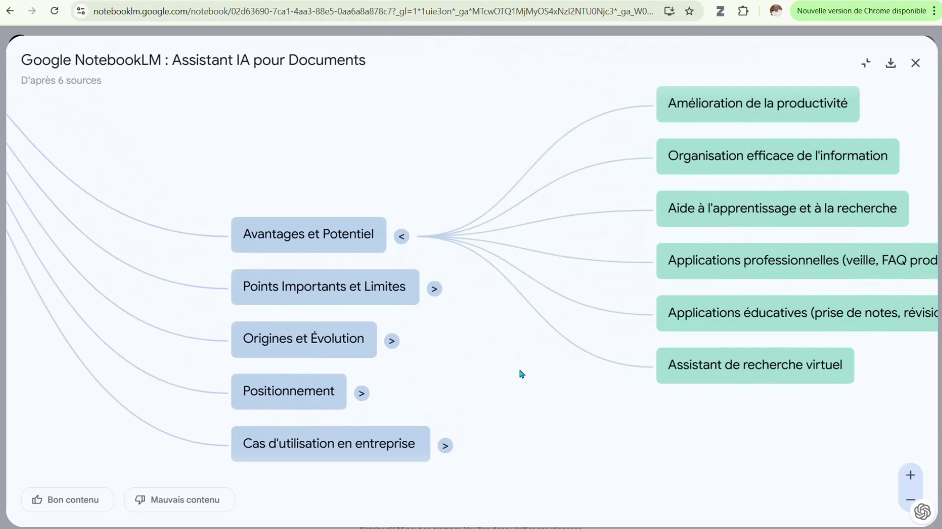
scroll(520, 375, "down", 4)
left_click_drag(418, 248, 330, 468)
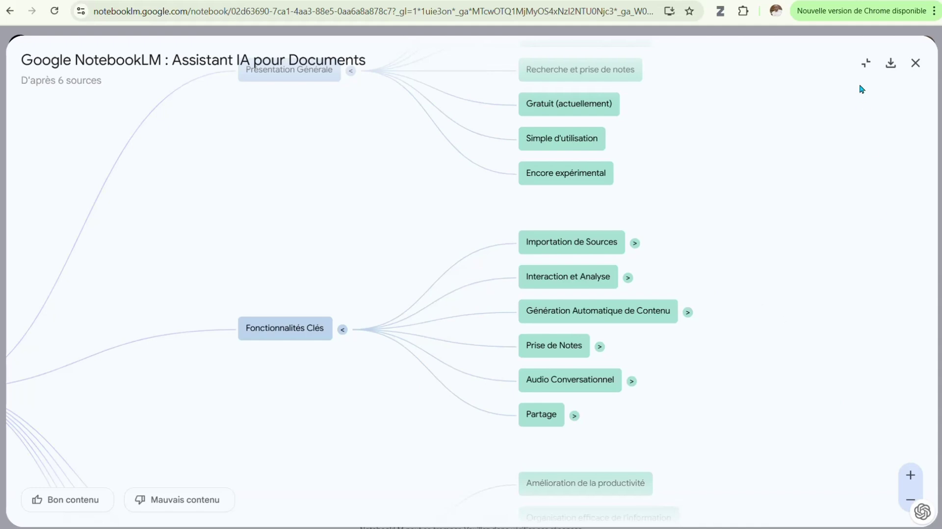
Download the mind map to the desktop as the PNG image "NotebookLM Mind Map" and check the saved picture.
left_click(891, 63)
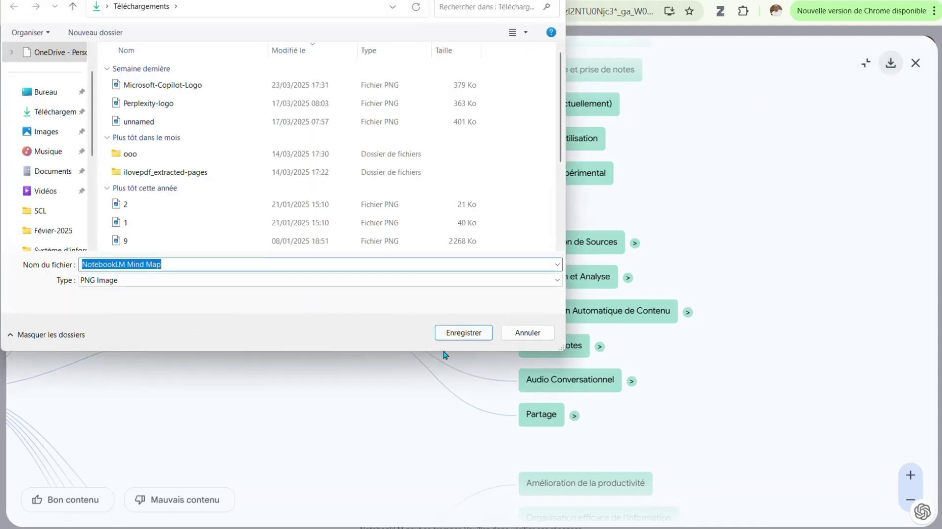
left_click(36, 93)
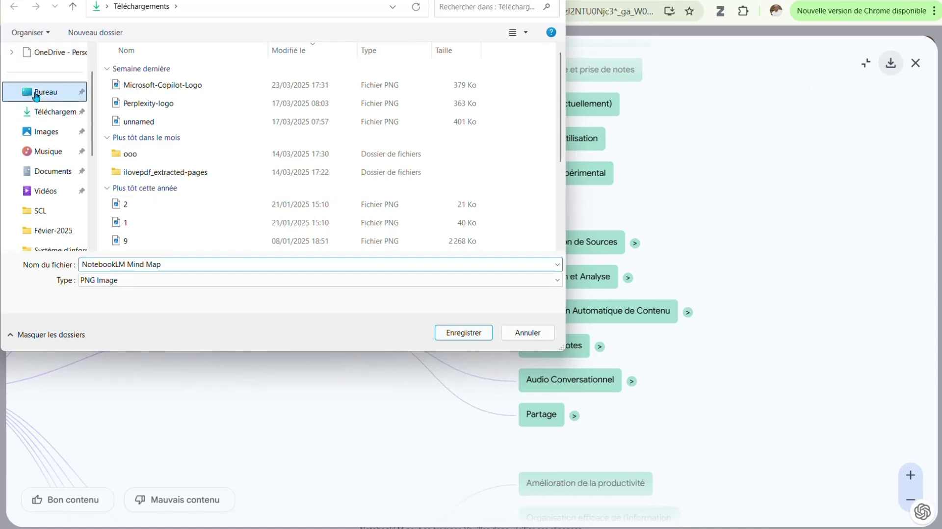
left_click(452, 333)
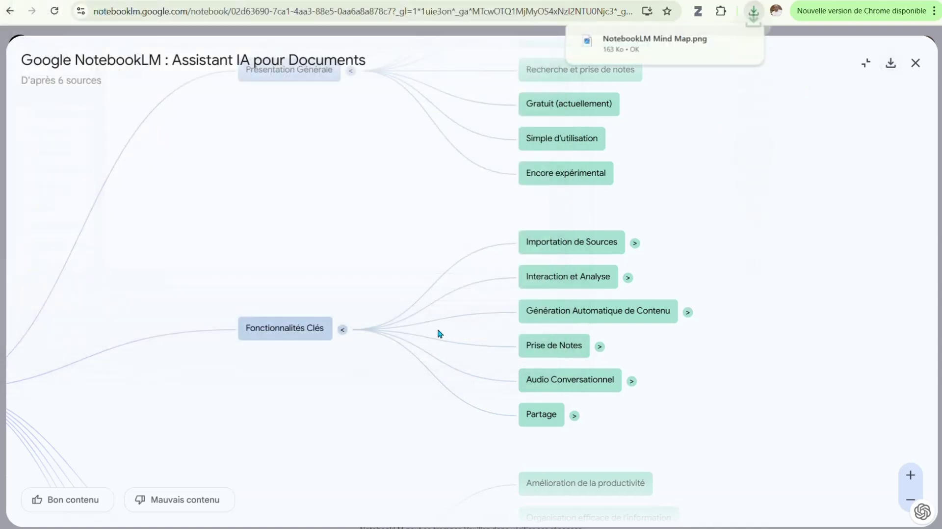
left_click(621, 50)
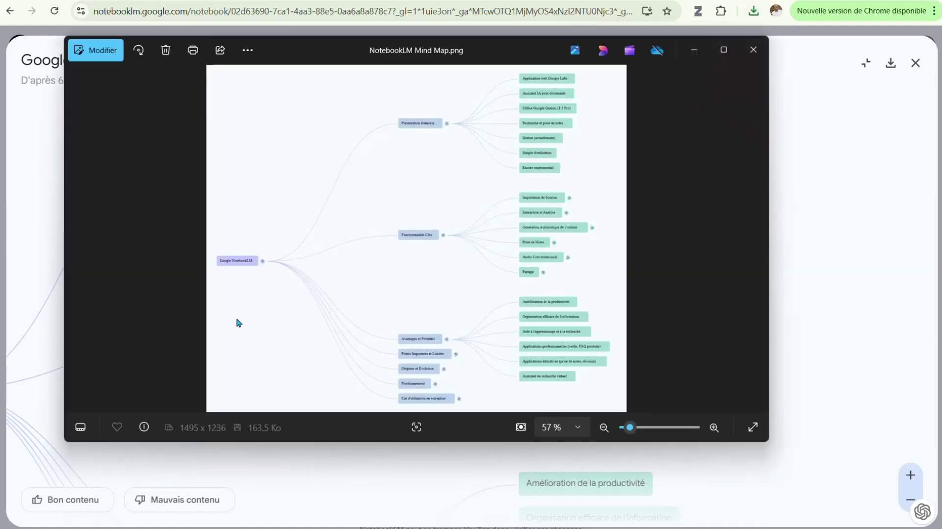
left_click(753, 50)
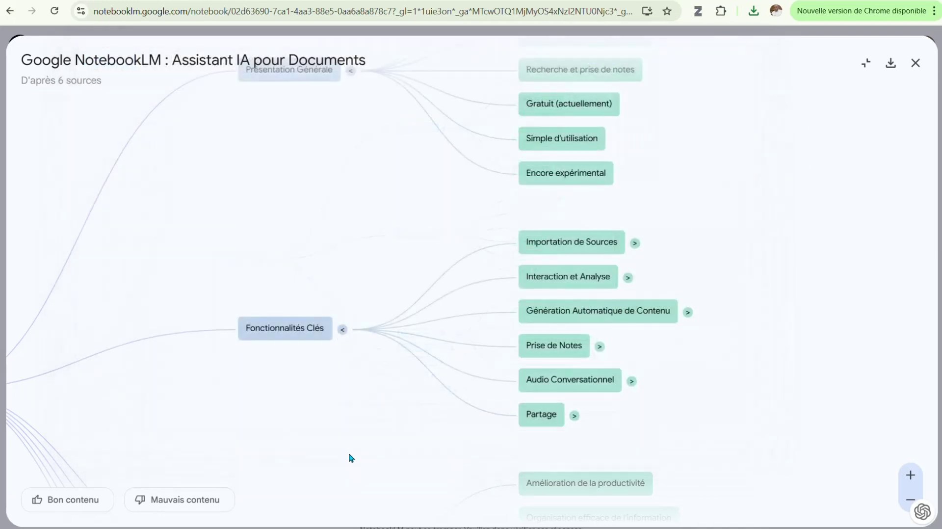
Collapse the Avantages et Potentiel, Fonctionnalités Clés and Présentation Générale branches of the mind map.
scroll(348, 458, "down", 5)
scroll(475, 387, "down", 5)
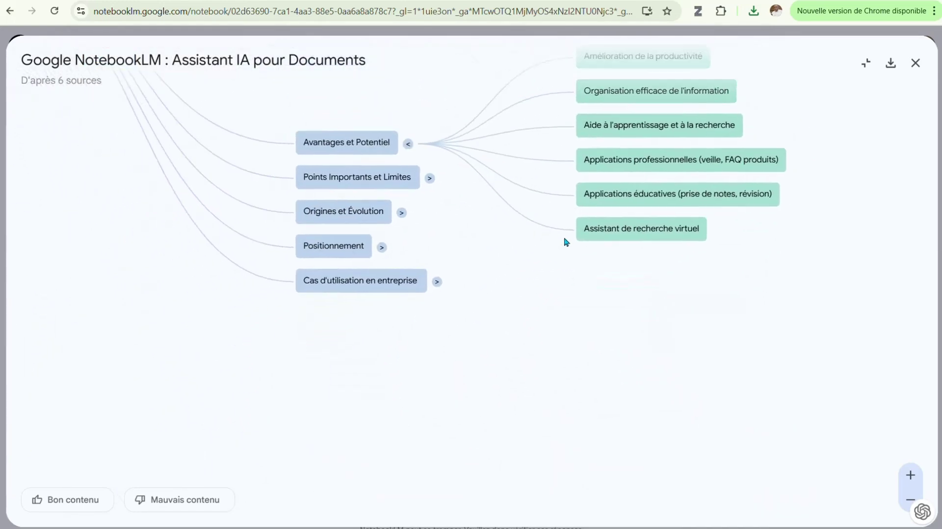
scroll(563, 242, "up", 5)
scroll(371, 346, "right", 4)
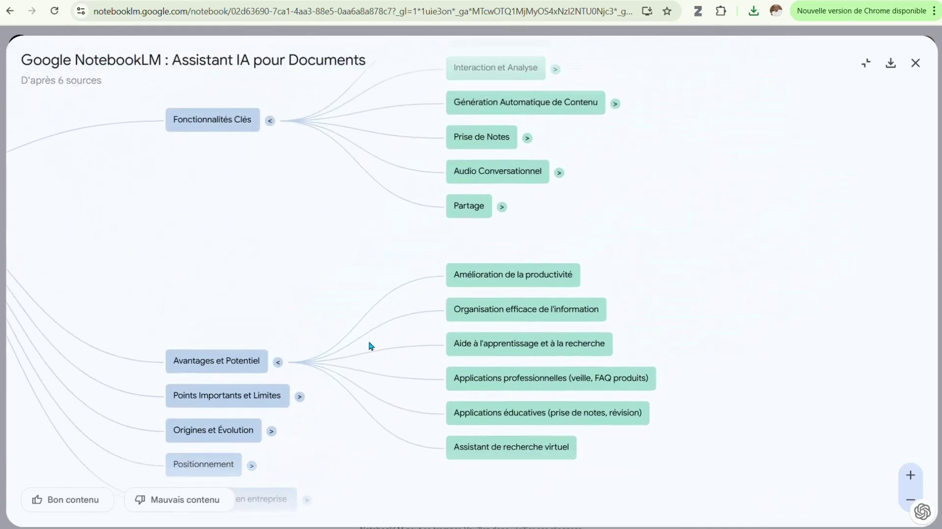
left_click(277, 362)
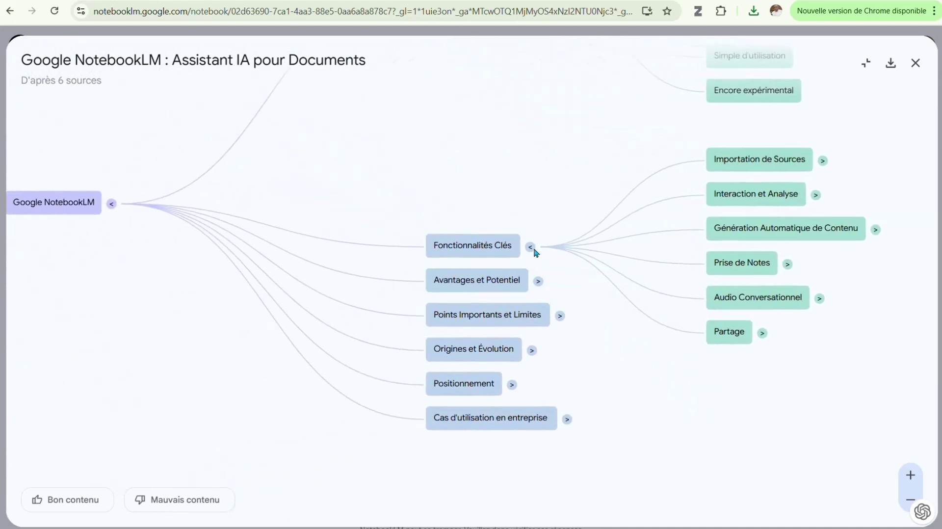
left_click(533, 250)
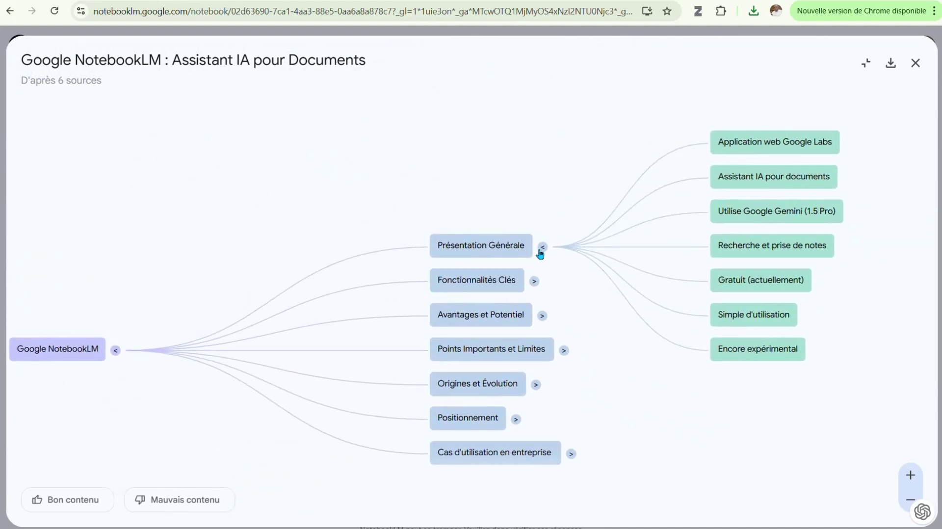
left_click(541, 249)
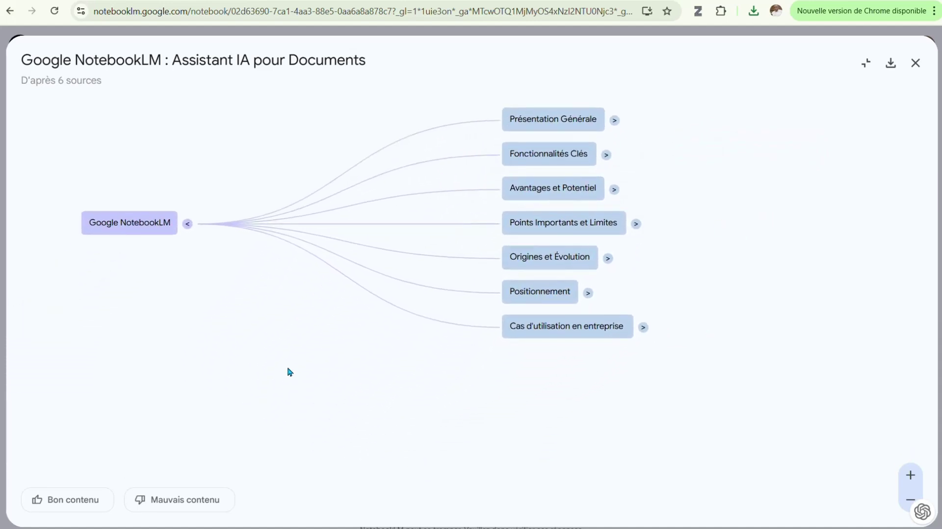
left_click_drag(288, 371, 276, 419)
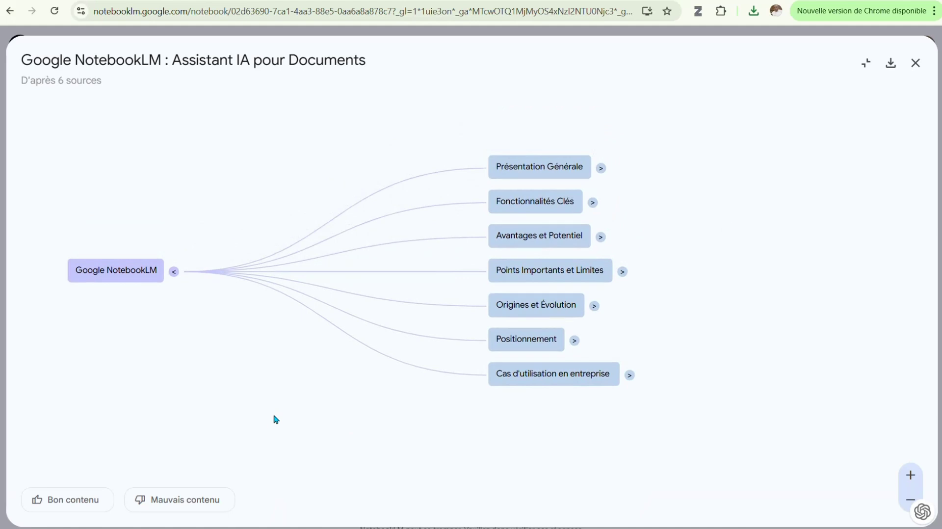